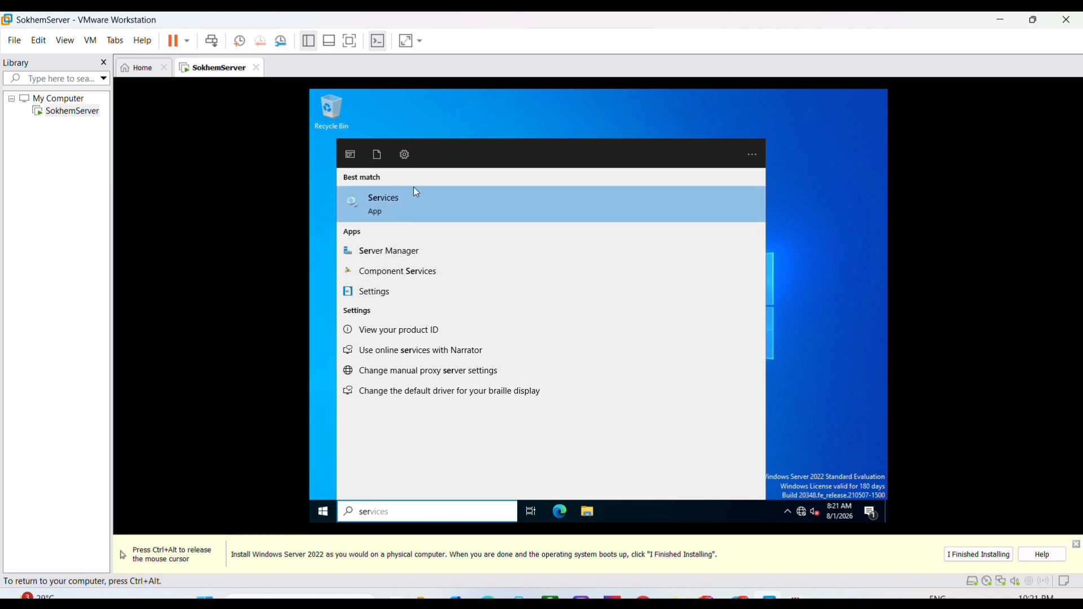
Open Server Manager and start adding roles and features, keeping role-based installation and the local server from the server pool.
{"action": "left_click", "coordinate": [376, 256]}
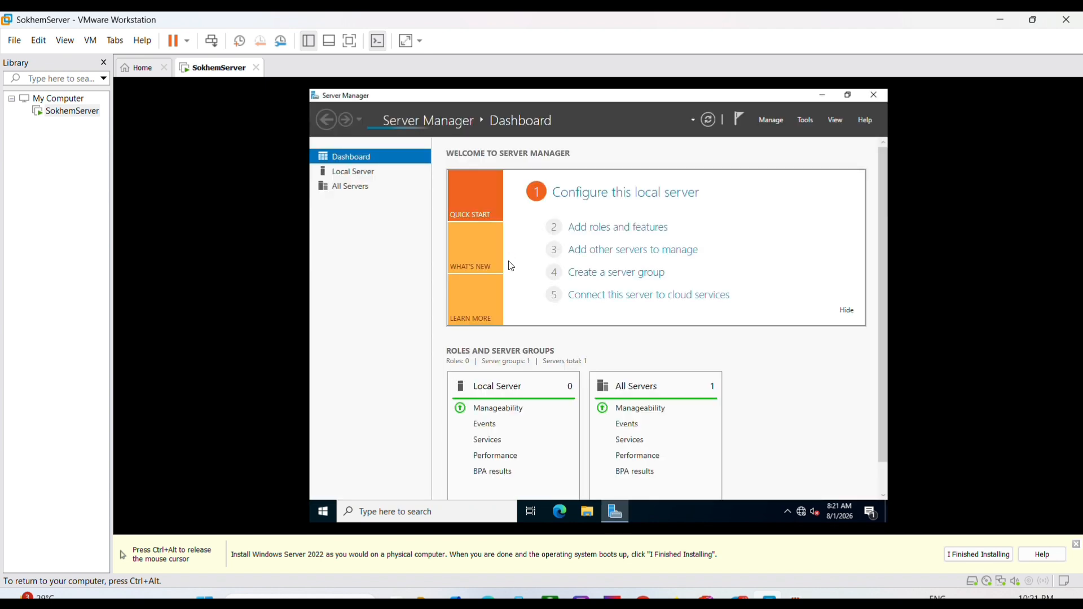
{"action": "left_click", "coordinate": [588, 228]}
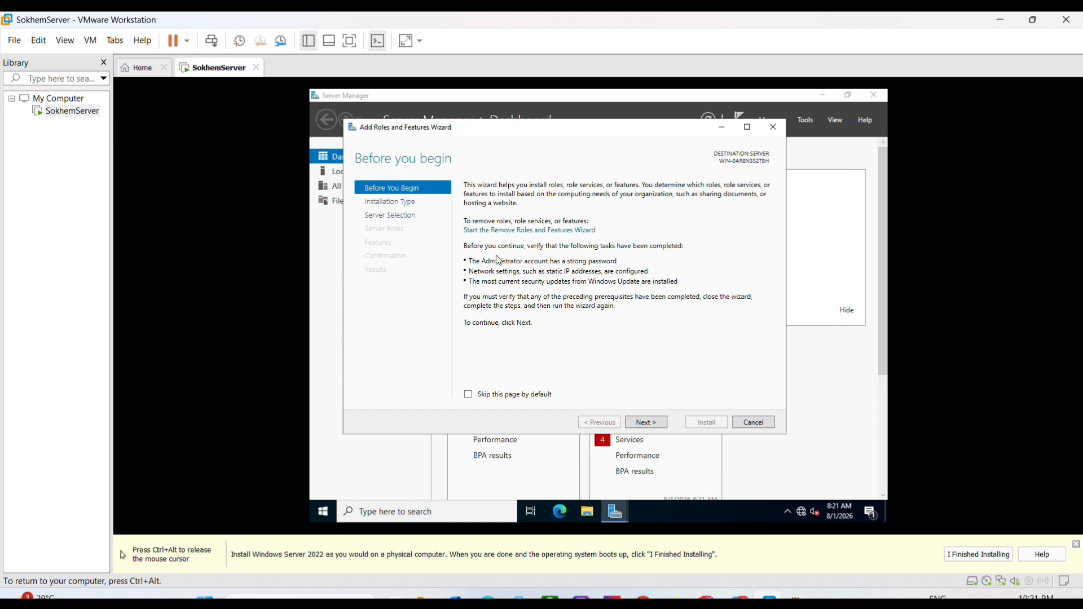
{"action": "left_click", "coordinate": [638, 426]}
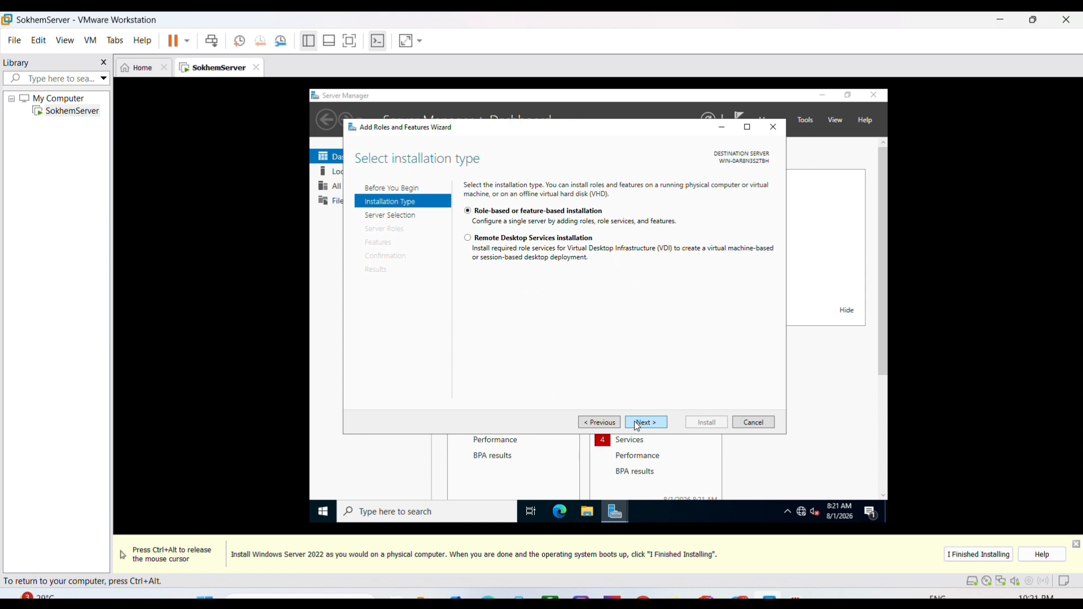
{"action": "left_click", "coordinate": [639, 423]}
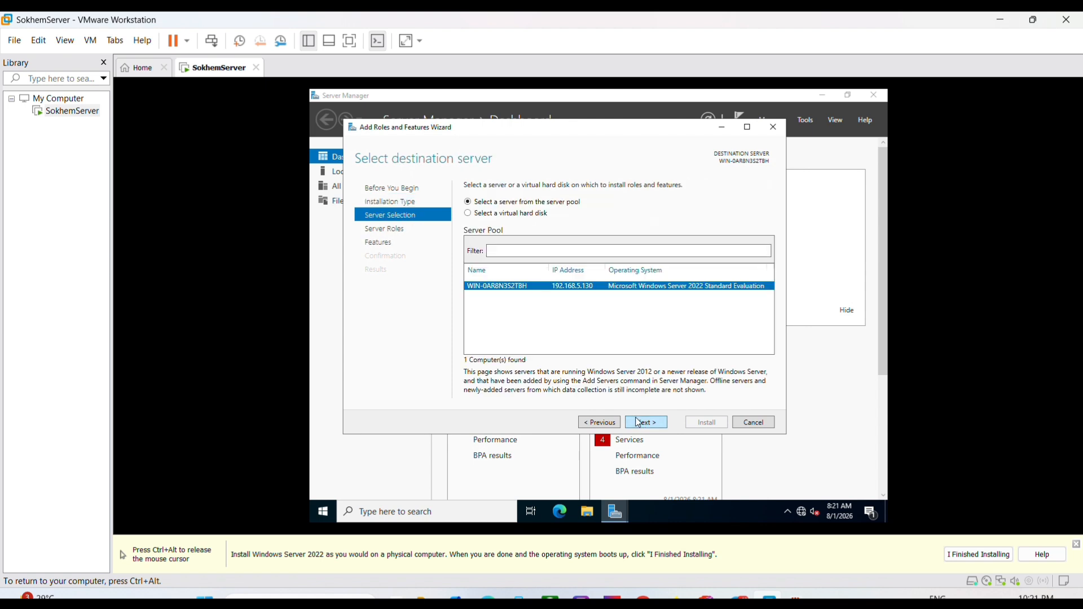
{"action": "left_click", "coordinate": [650, 424]}
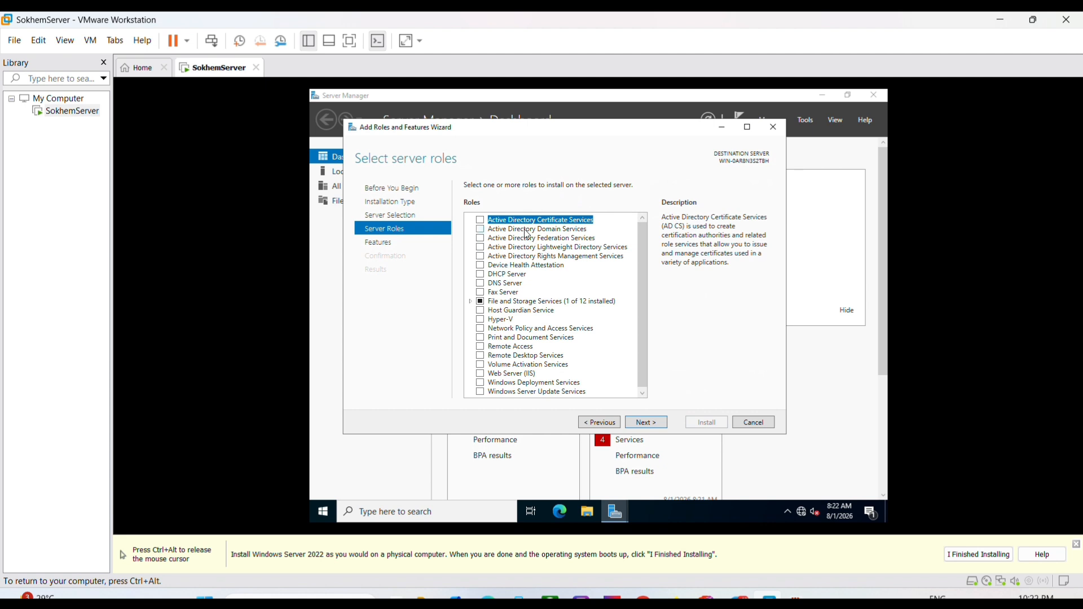
Select the Active Directory Domain Services role and add its required features, including the management tools.
{"action": "left_click", "coordinate": [526, 230]}
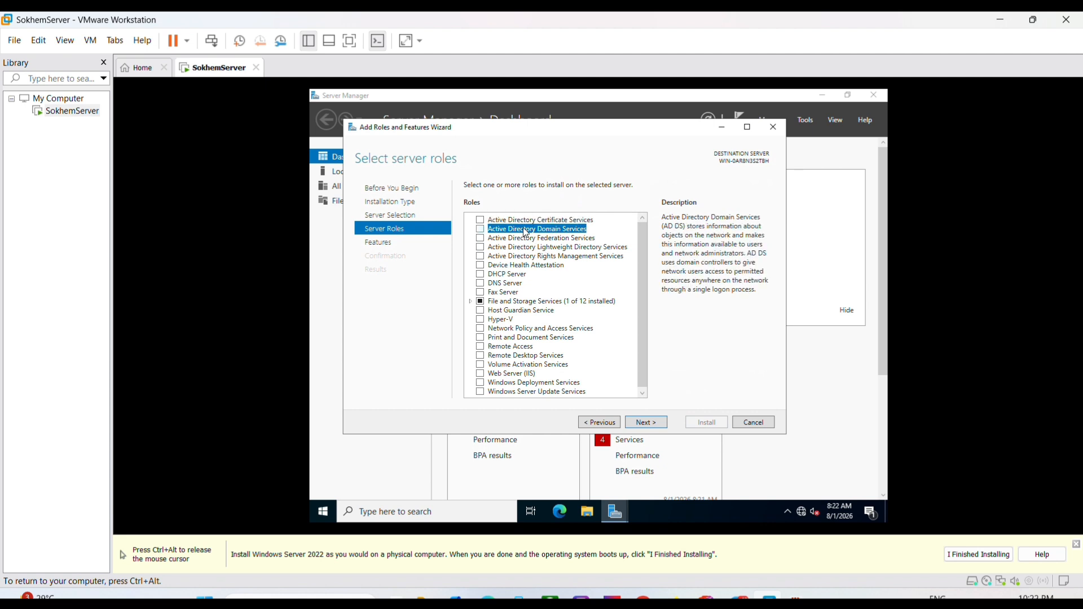
{"action": "left_click", "coordinate": [480, 229]}
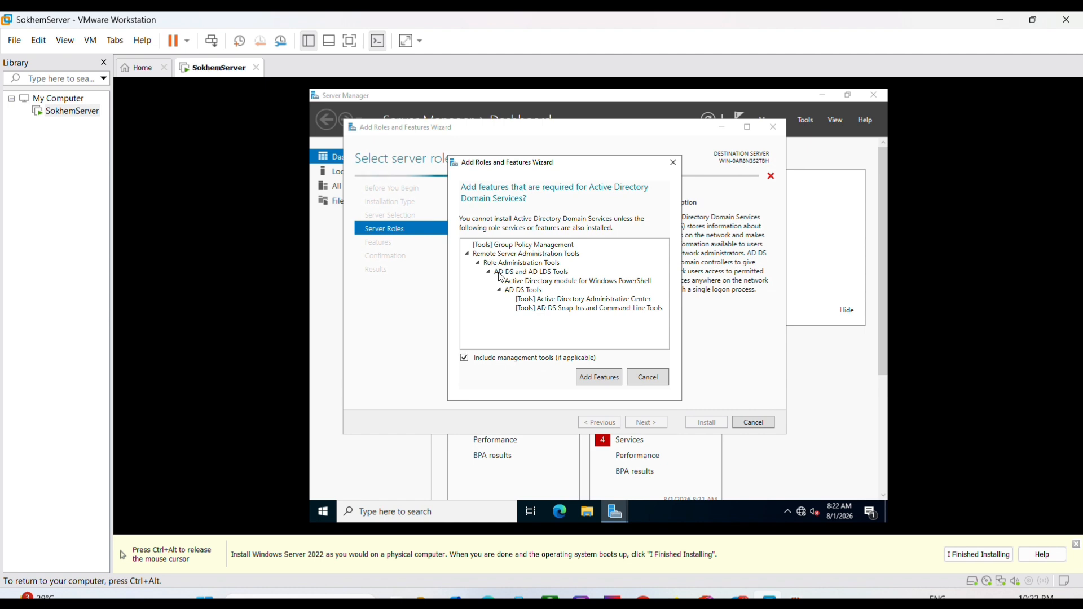
{"action": "left_click", "coordinate": [600, 378]}
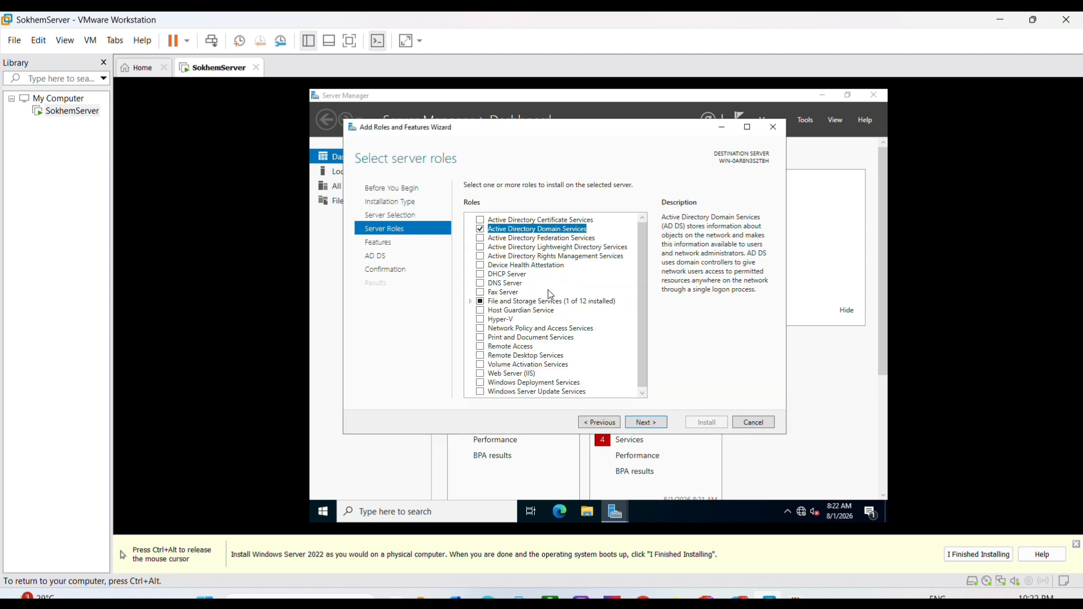
Keep the default features, install the Active Directory Domain Services role and close the wizard.
{"action": "left_click", "coordinate": [646, 429]}
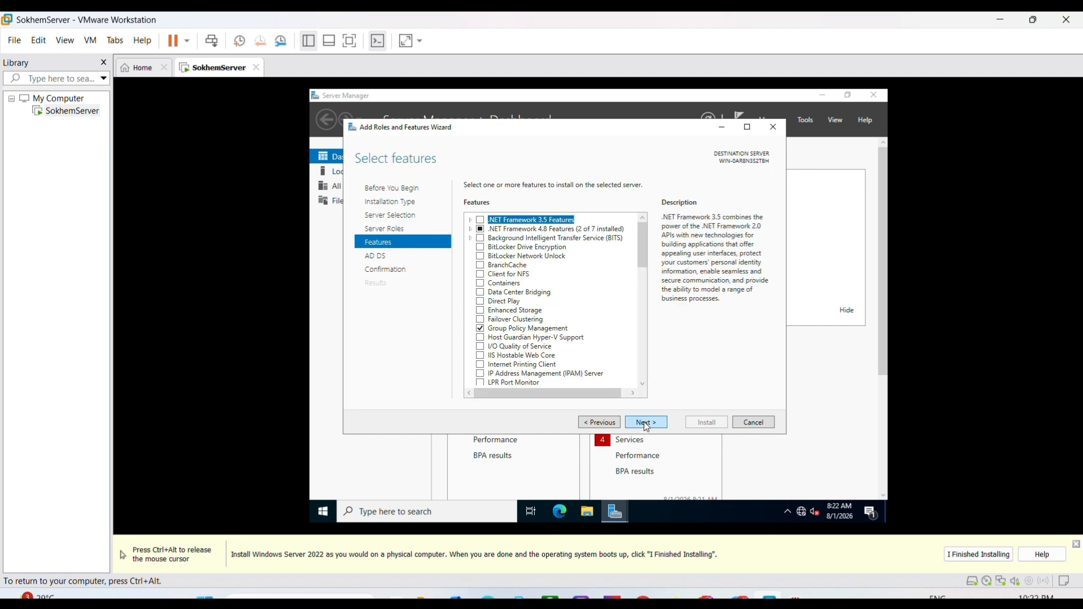
{"action": "left_click", "coordinate": [647, 426]}
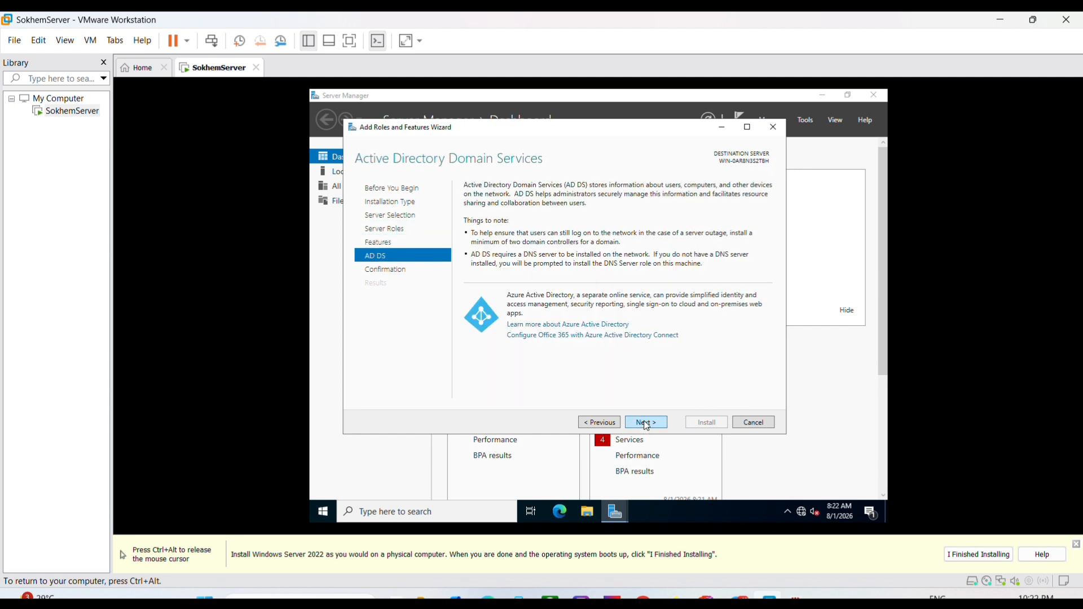
{"action": "left_click", "coordinate": [647, 426]}
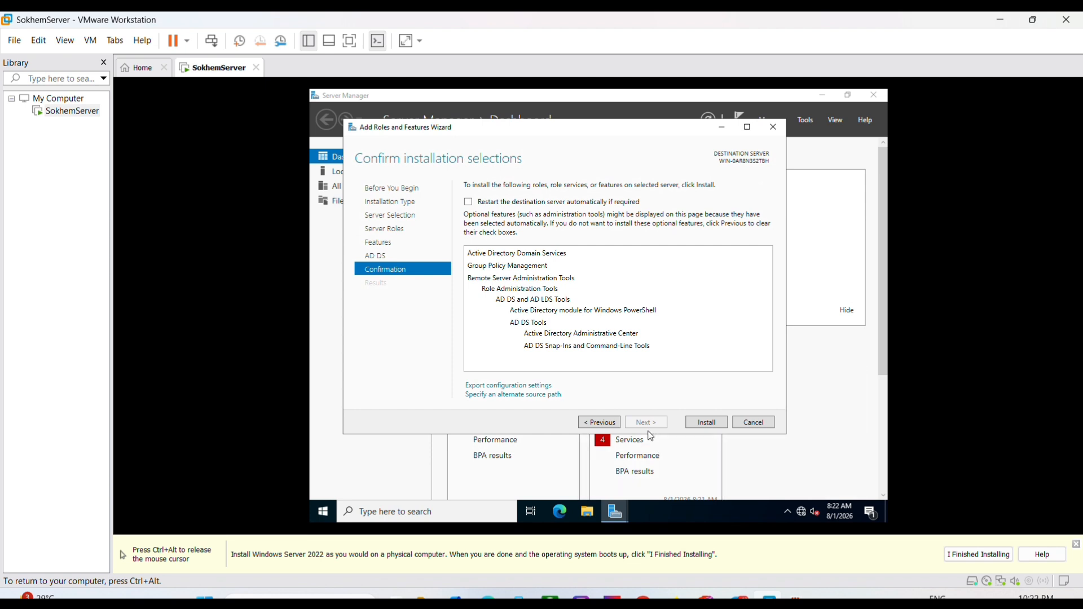
{"action": "left_click", "coordinate": [704, 427]}
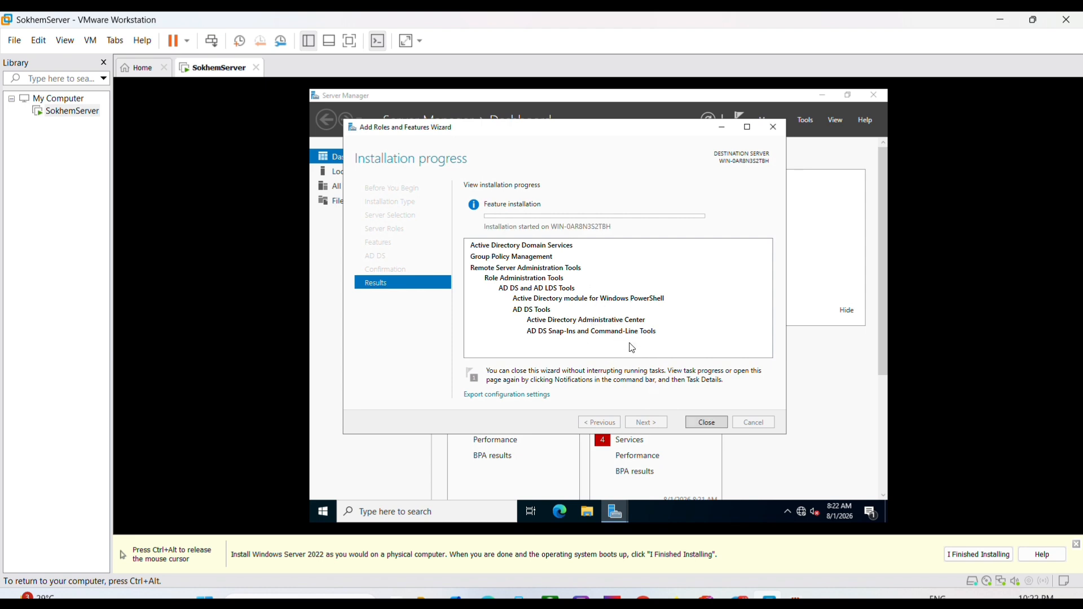
{"action": "left_click", "coordinate": [700, 423]}
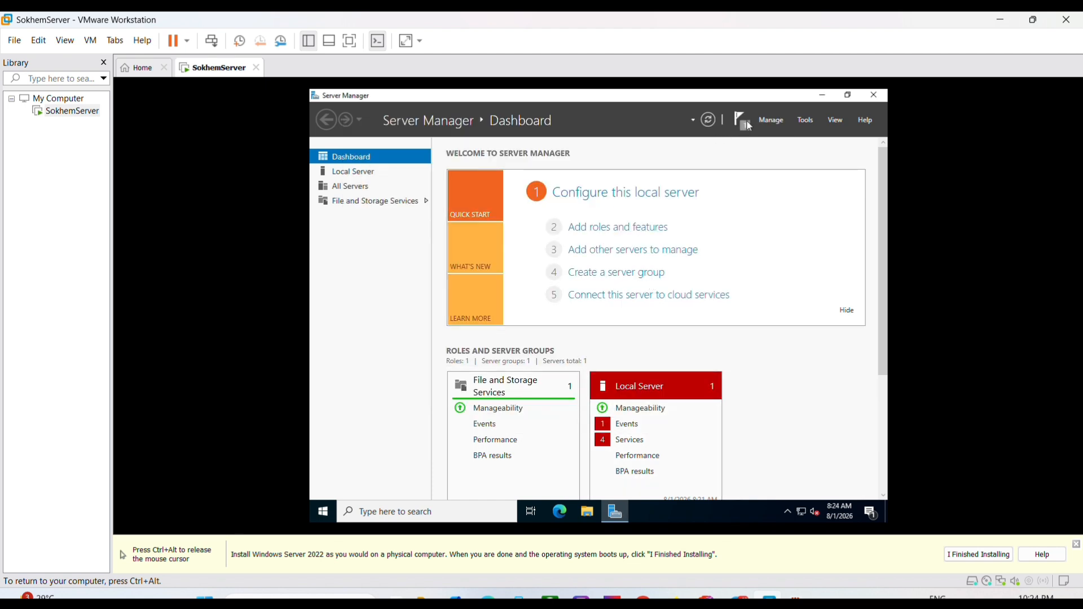
Check the feature installation in the notifications and start promoting this server to a domain controller.
{"action": "left_click", "coordinate": [747, 125]}
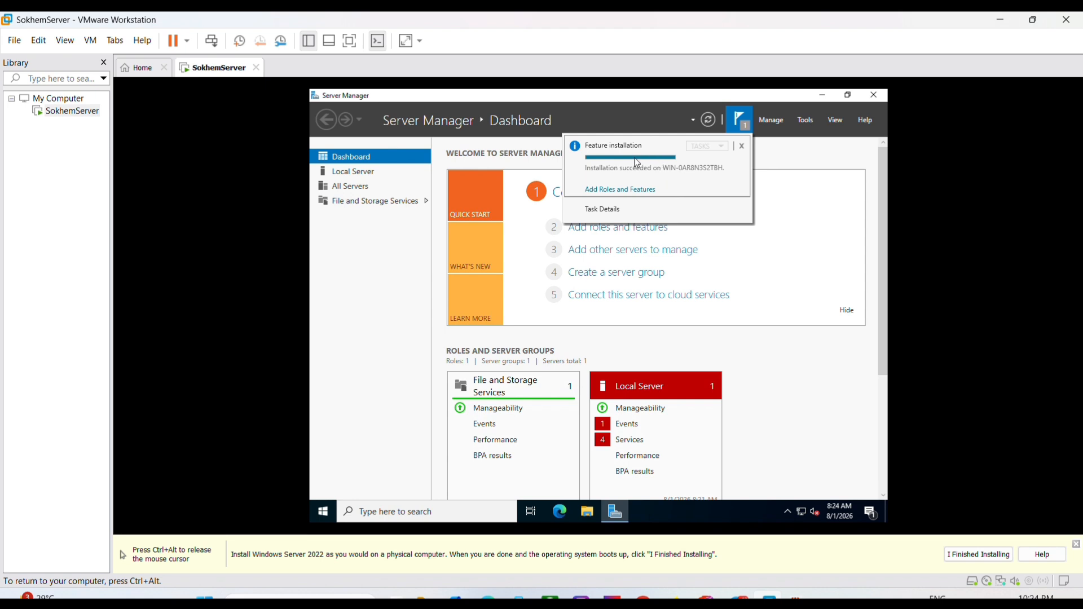
{"action": "left_click", "coordinate": [619, 191]}
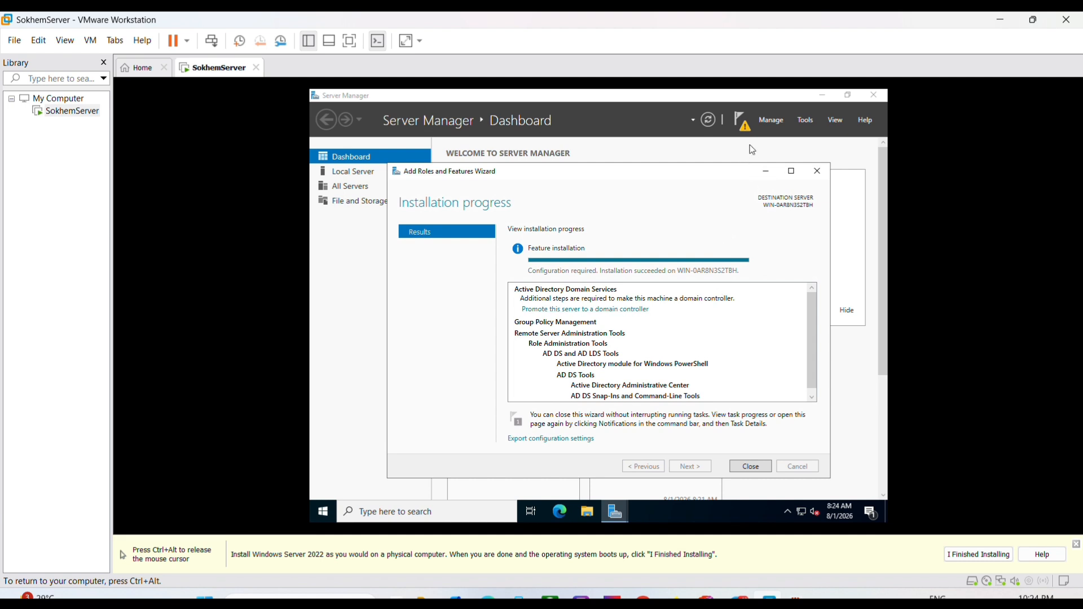
{"action": "left_click", "coordinate": [740, 120]}
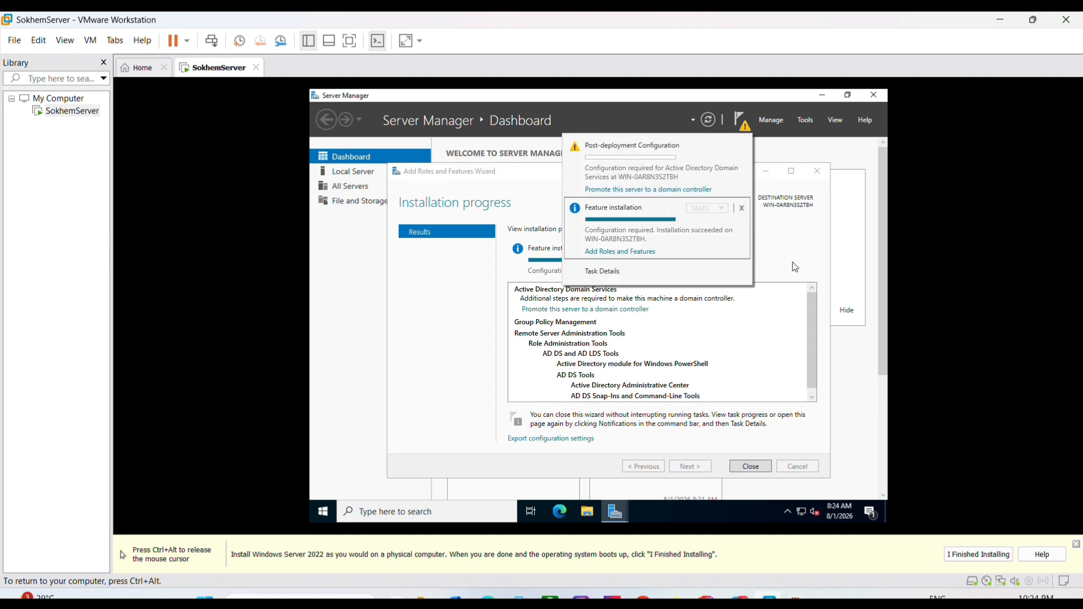
{"action": "left_click", "coordinate": [643, 190]}
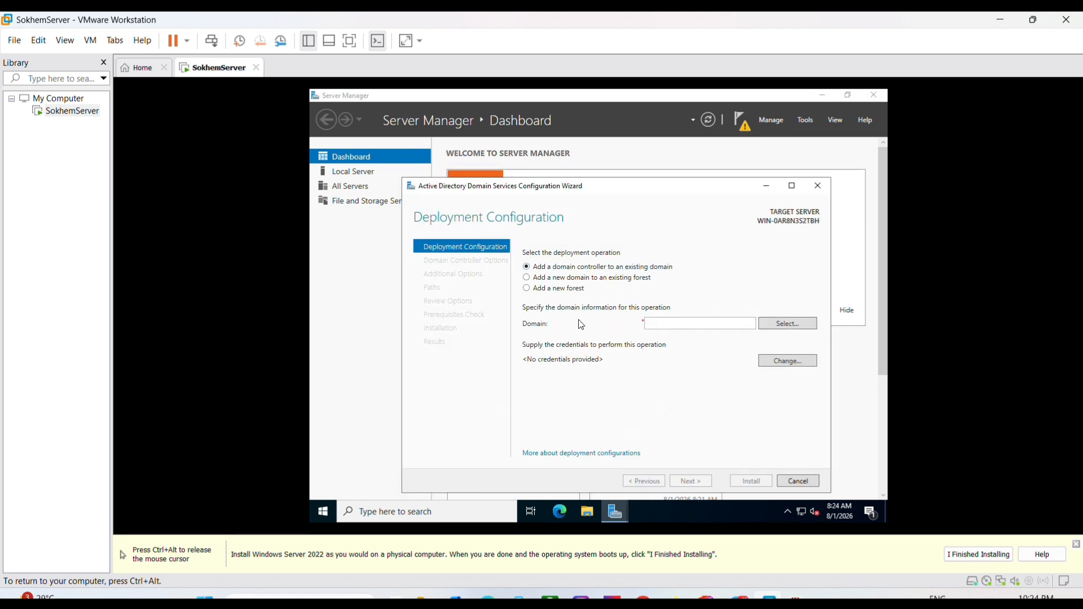
Choose to add a new forest, enter the owner's name followed by .local as root domain name, and continue to the domain controller options.
{"action": "left_click", "coordinate": [563, 293]}
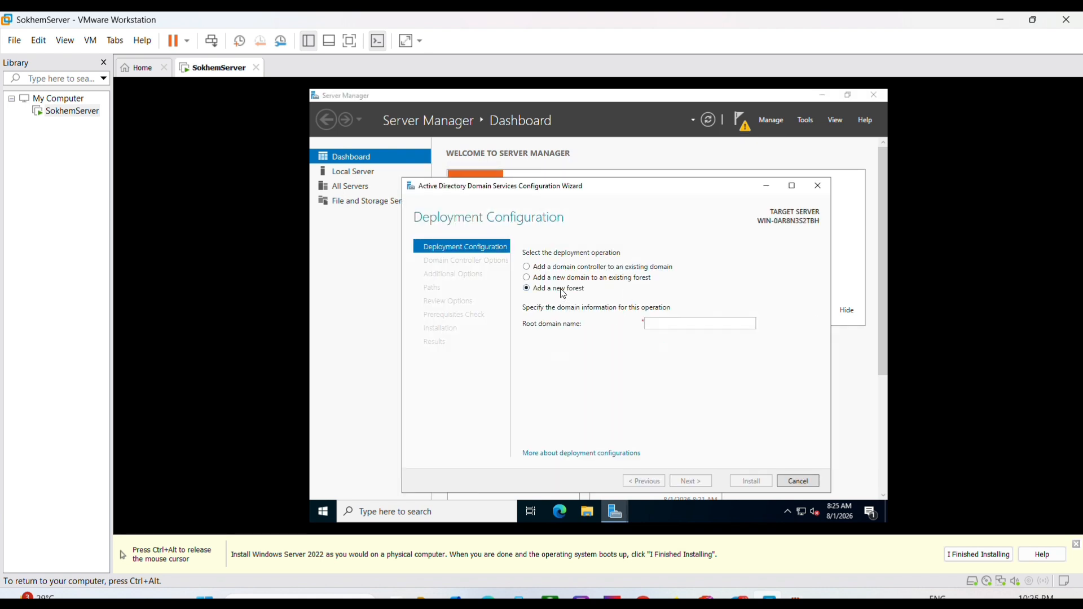
{"action": "left_click", "coordinate": [661, 322]}
{"action": "type", "text": "YeatSokhem.local"}
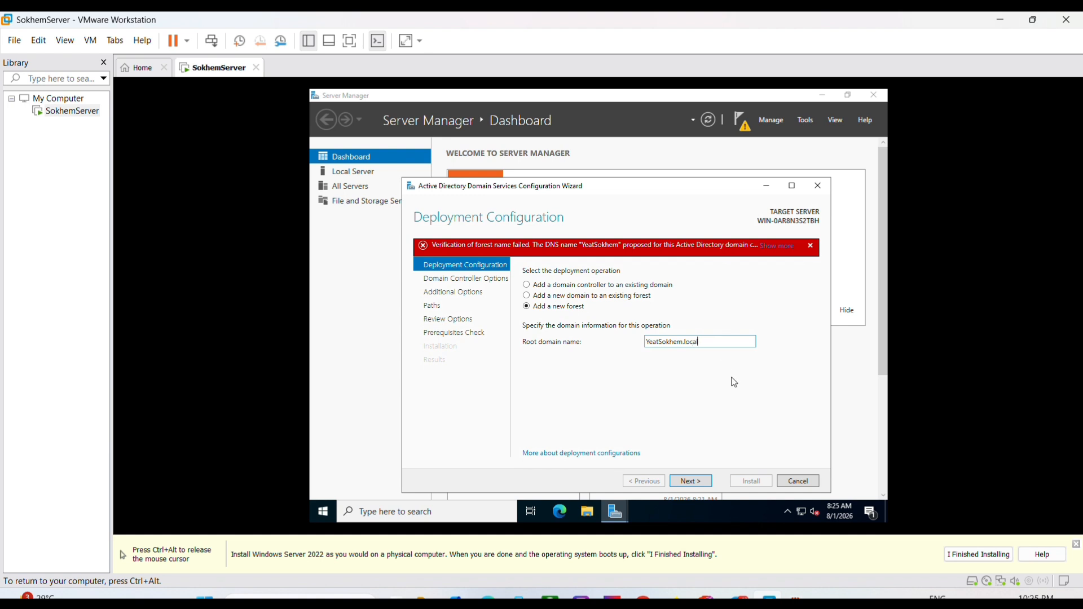
{"action": "left_click", "coordinate": [697, 486]}
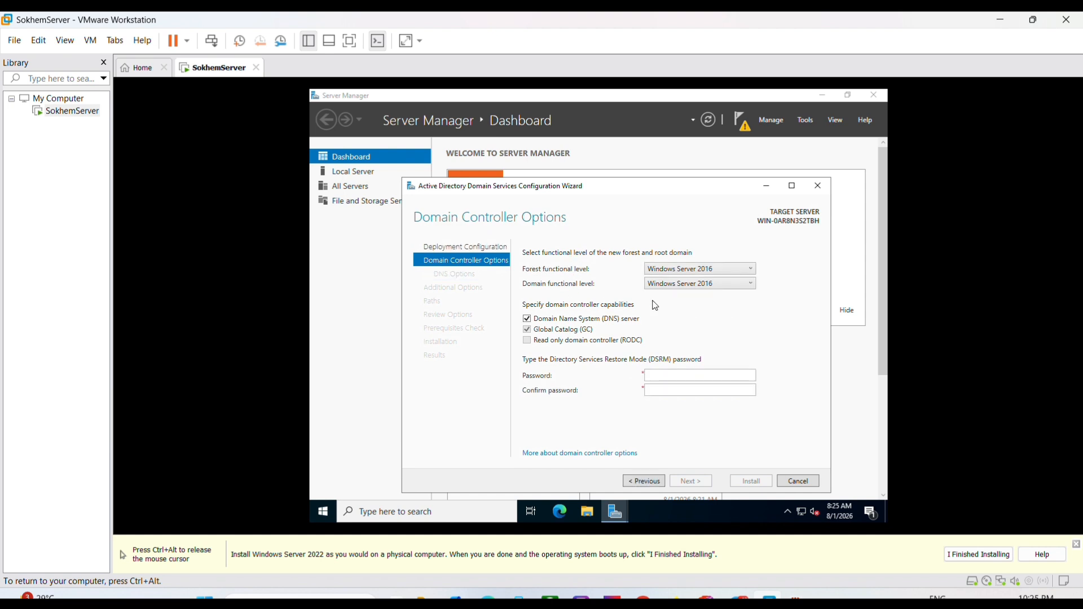
Enter and confirm the Directory Services Restore Mode (DSRM) password and continue to the DNS options.
{"action": "left_click", "coordinate": [679, 374]}
{"action": "key", "text": "BackSpace"}
{"action": "key", "text": "BackSpace"}
{"action": "key", "text": "BackSpace"}
{"action": "left_click", "coordinate": [700, 390]}
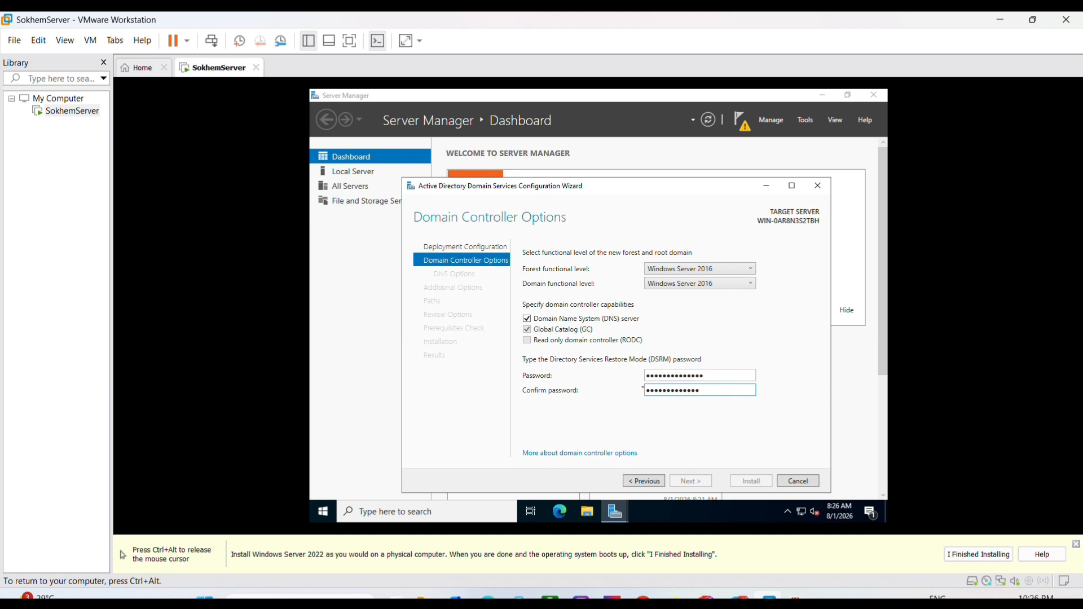
{"action": "key", "text": "BackSpace"}
{"action": "key", "text": "BackSpace"}
{"action": "key", "text": "BackSpace"}
{"action": "key", "text": "BackSpace"}
{"action": "key", "text": "BackSpace"}
{"action": "key", "text": "BackSpace"}
{"action": "key", "text": "BackSpace"}
{"action": "key", "text": "BackSpace"}
{"action": "key", "text": "BackSpace"}
{"action": "key", "text": "BackSpace"}
{"action": "key", "text": "Return"}
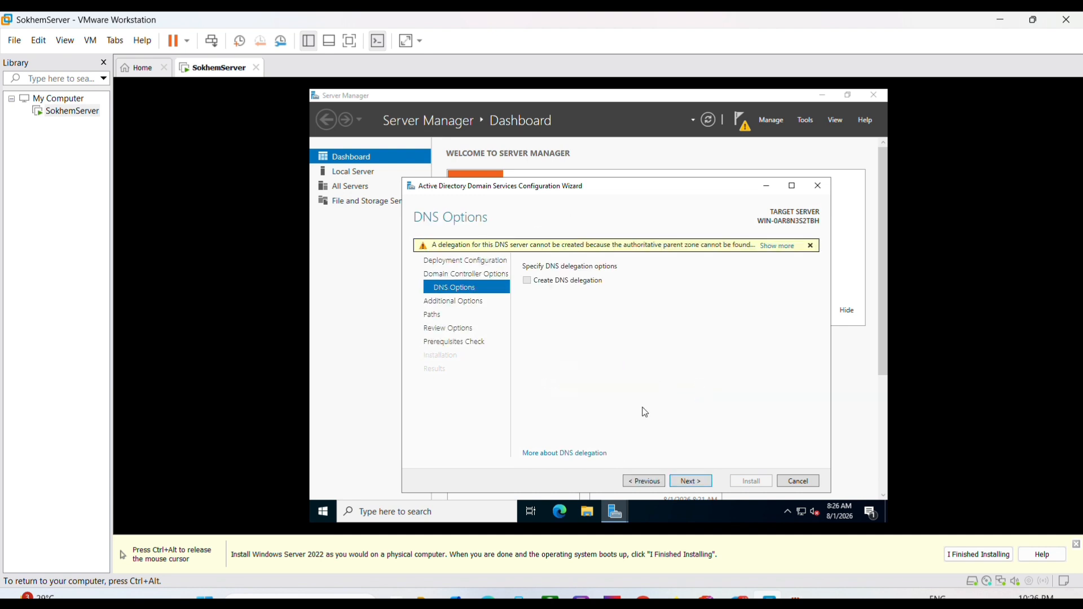
Accept the remaining defaults up to the prerequisites check, install the domain controller configuration, and close the restart notice and results.
{"action": "left_click", "coordinate": [701, 485]}
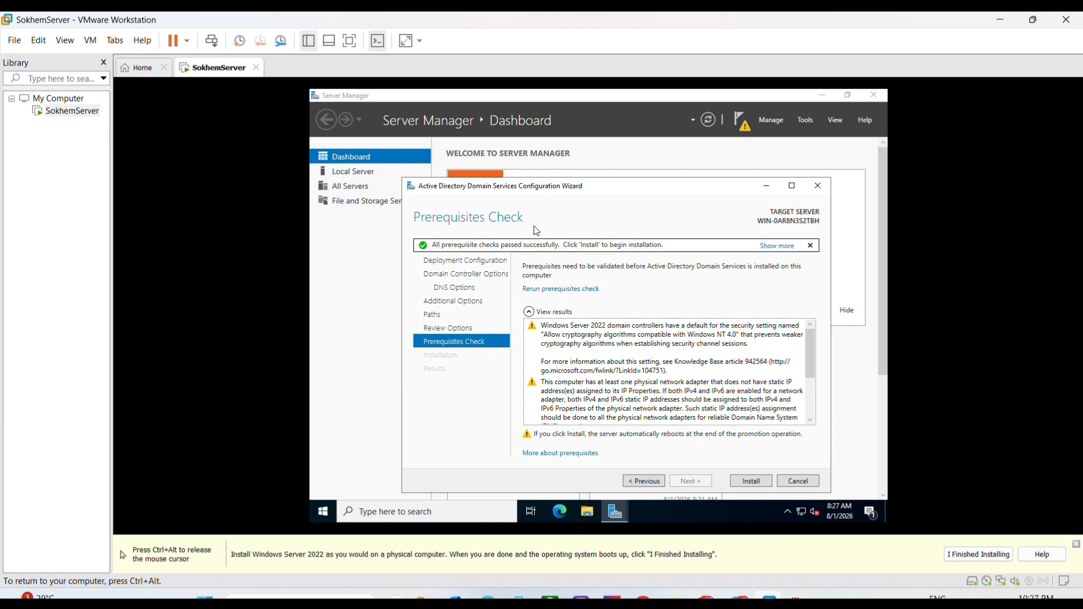
{"action": "left_click", "coordinate": [744, 483]}
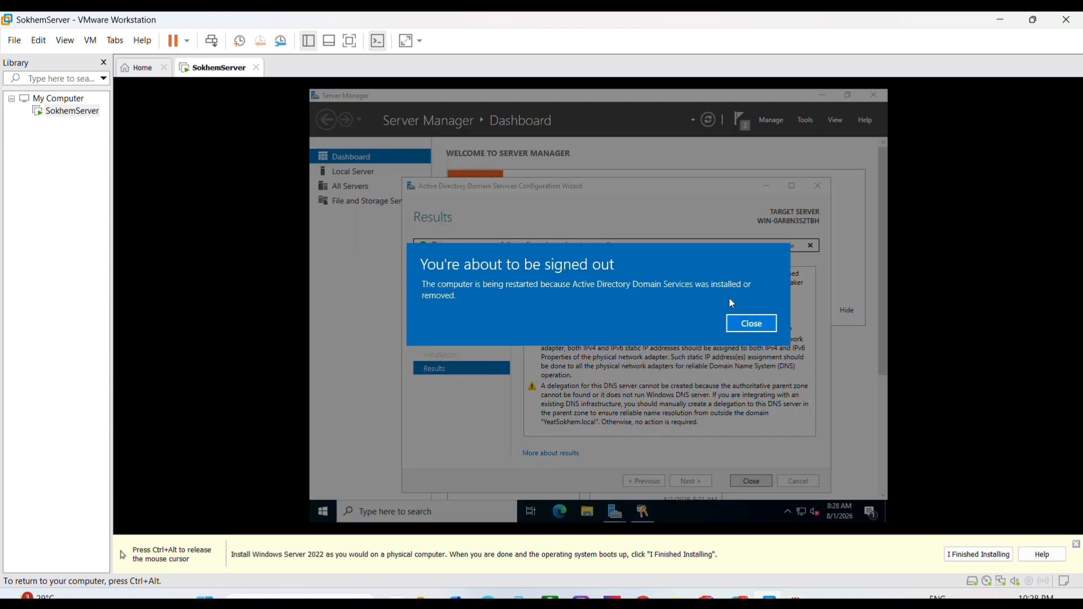
{"action": "left_click", "coordinate": [749, 324]}
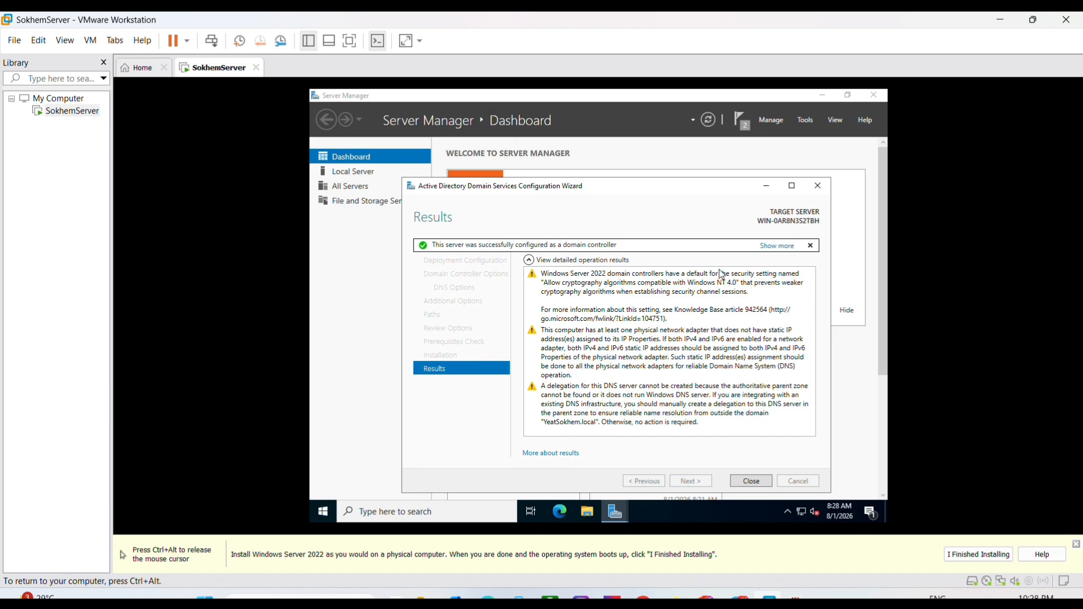
{"action": "left_click", "coordinate": [745, 481]}
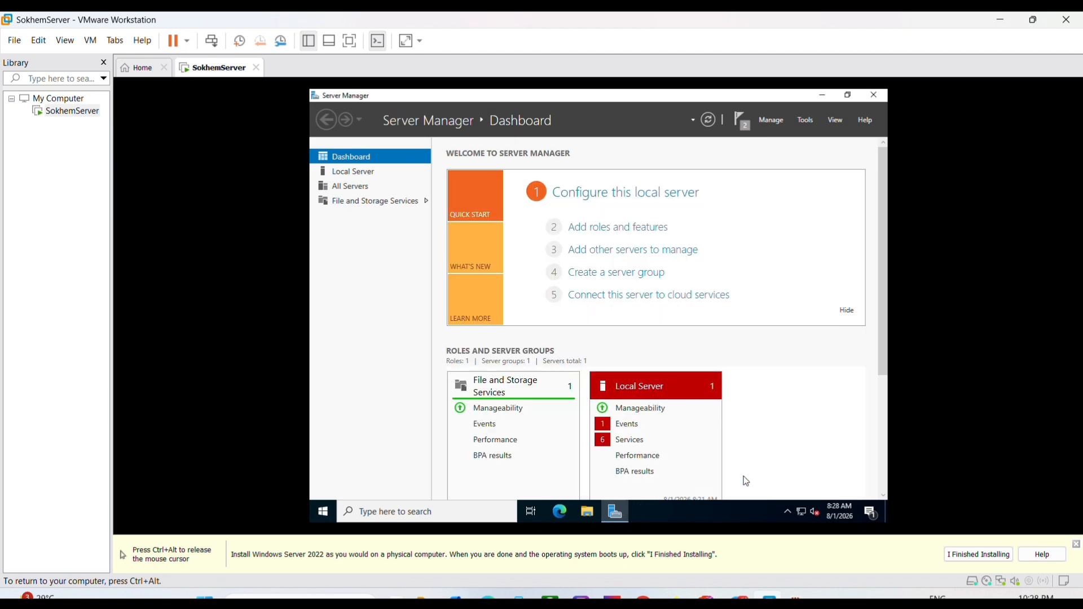
{"action": "scroll", "coordinate": [729, 422], "scroll_direction": "down", "scroll_amount": 1}
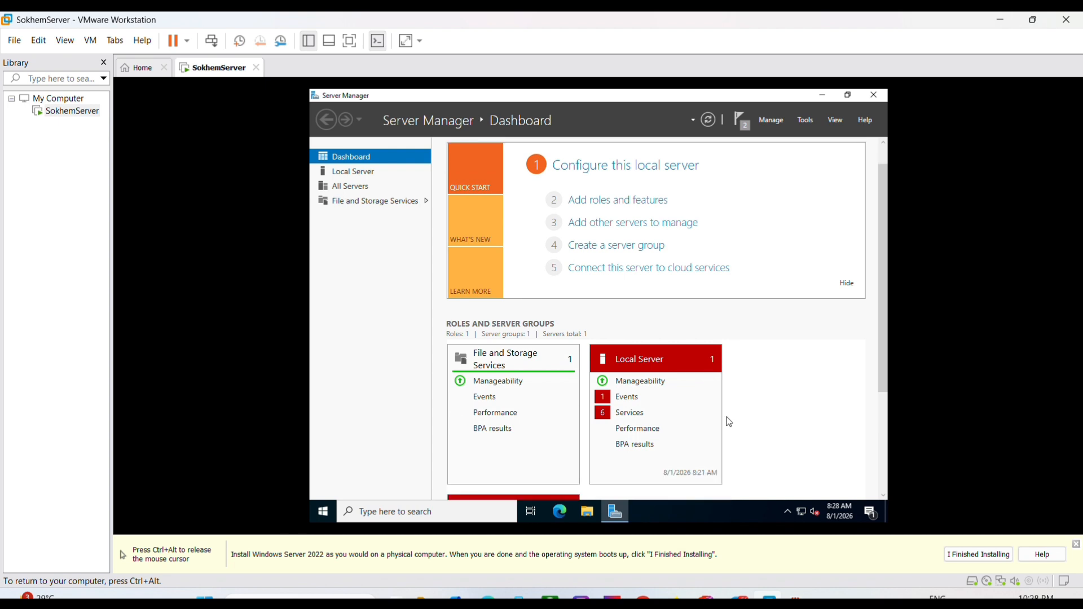
{"action": "scroll", "coordinate": [729, 422], "scroll_direction": "down", "scroll_amount": 1}
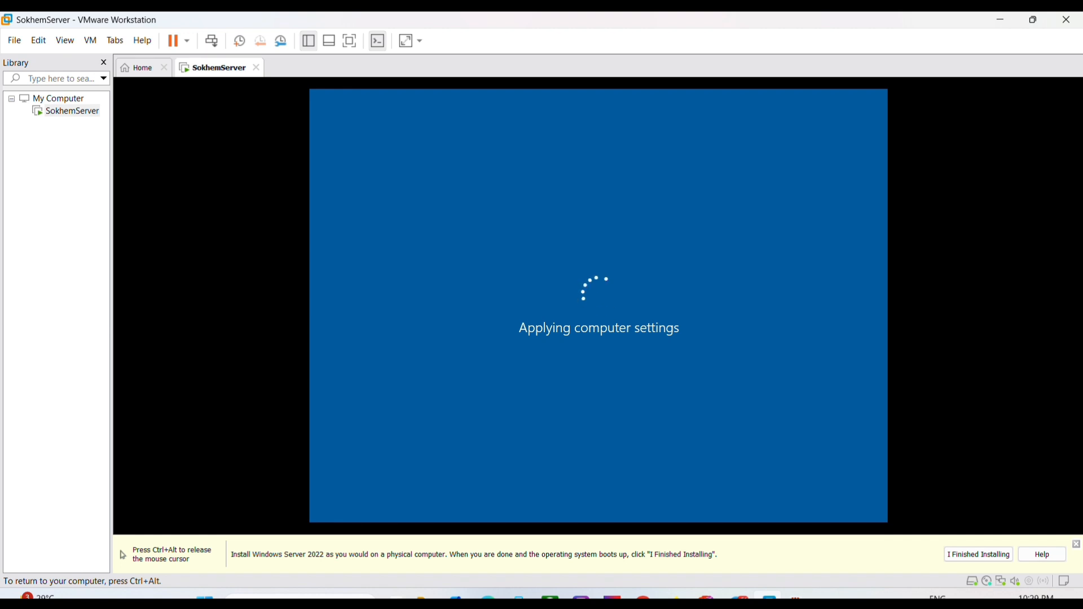
{"action": "key", "text": "ctrl+alt"}
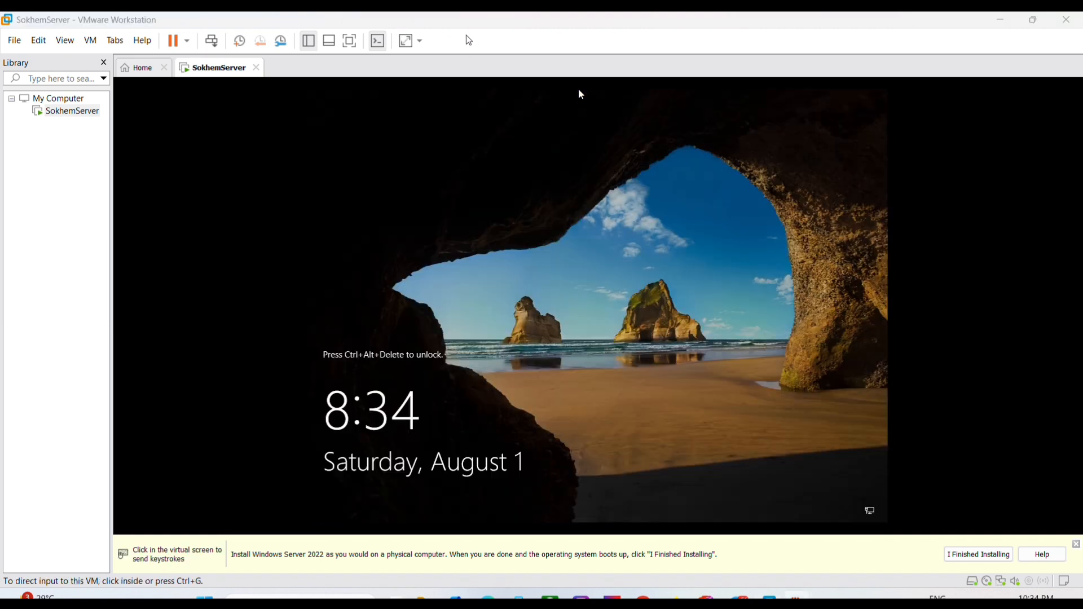
Unlock the restarted virtual machine and sign in as the domain Administrator with the account password.
{"action": "left_click", "coordinate": [556, 339]}
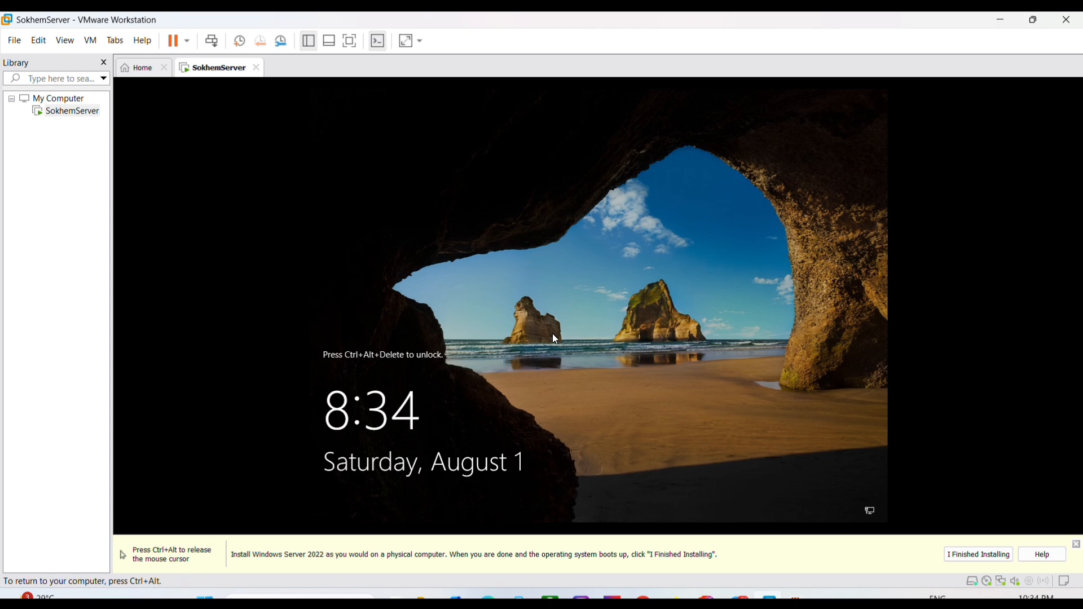
{"action": "key", "text": "ctrl+alt+Insert"}
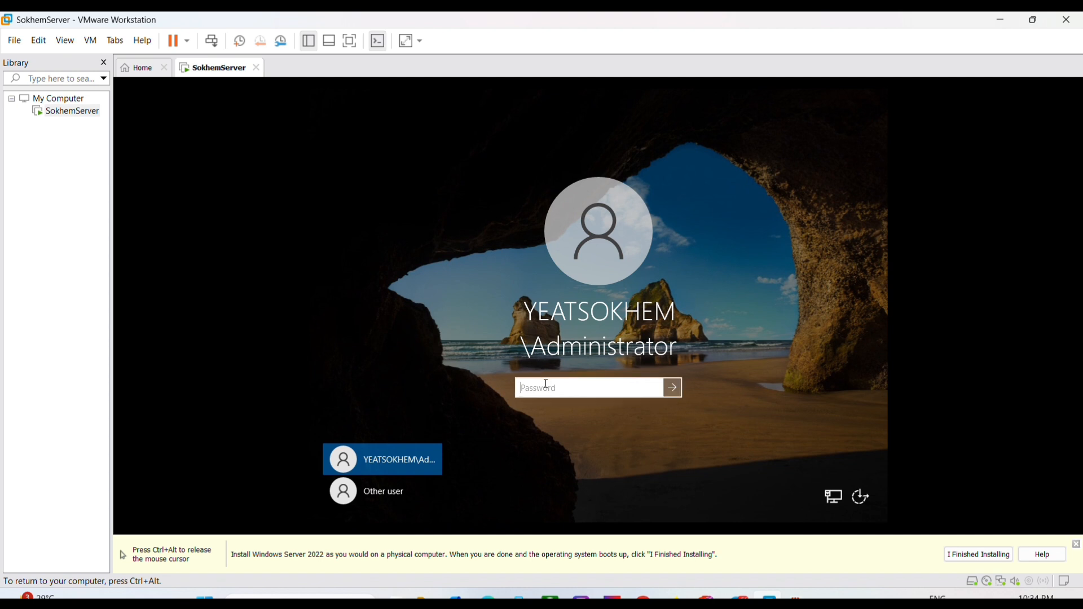
{"action": "type", "text": "•••••••••••••"}
{"action": "key", "text": "Return"}
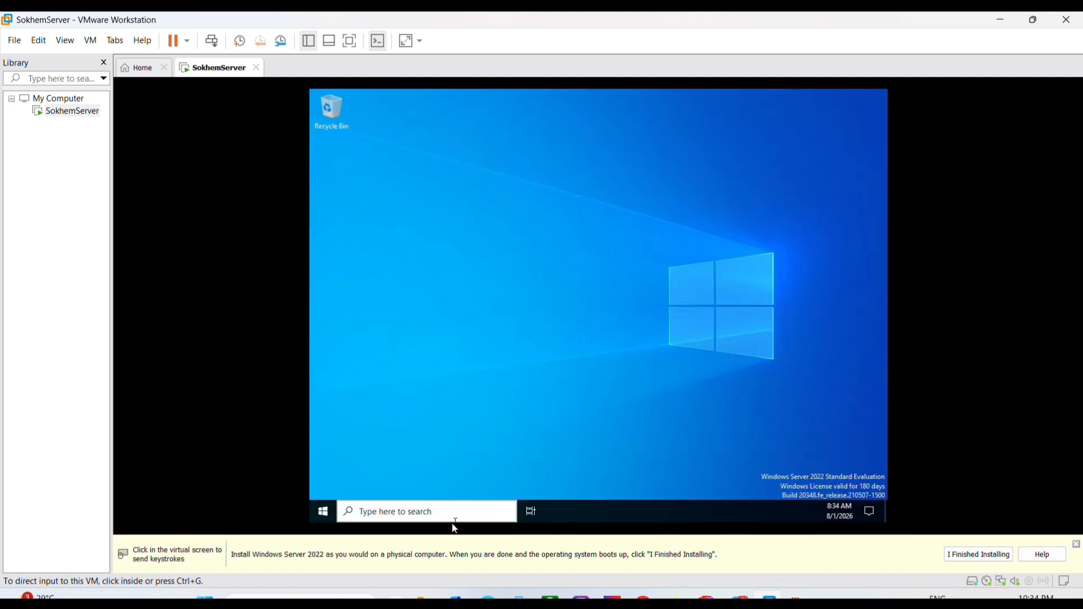
Search Windows for "too" and open Windows Administrative Tools.
{"action": "left_click", "coordinate": [440, 513]}
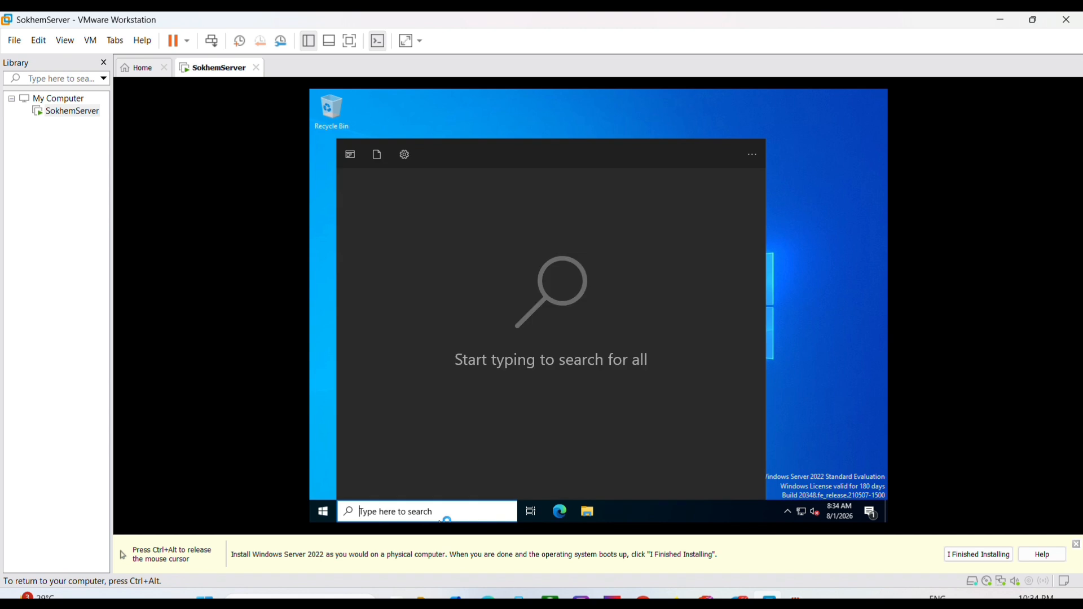
{"action": "type", "text": "w"}
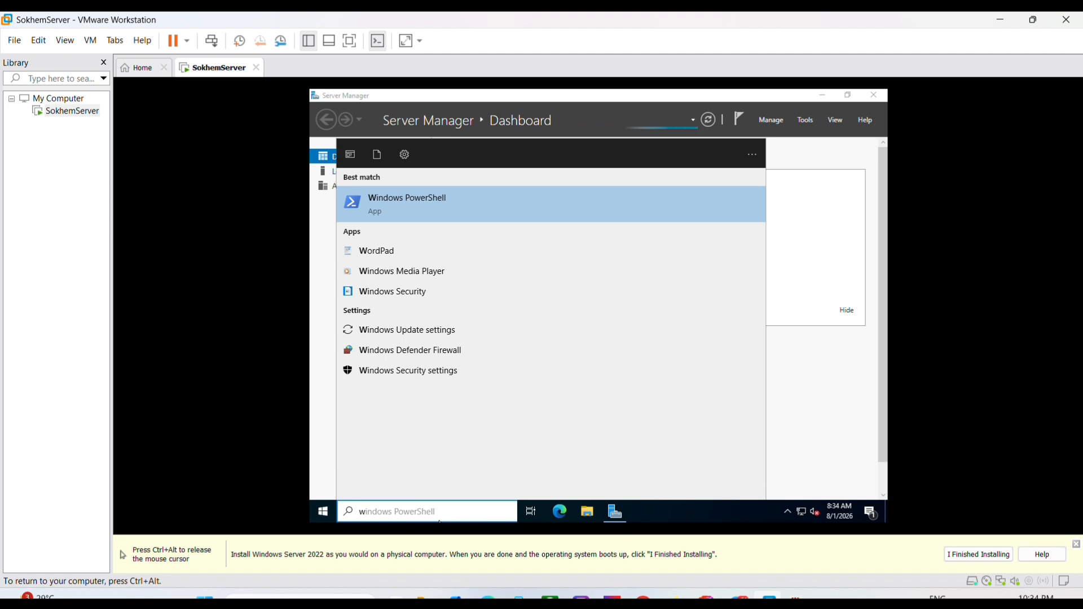
{"action": "key", "text": "BackSpace"}
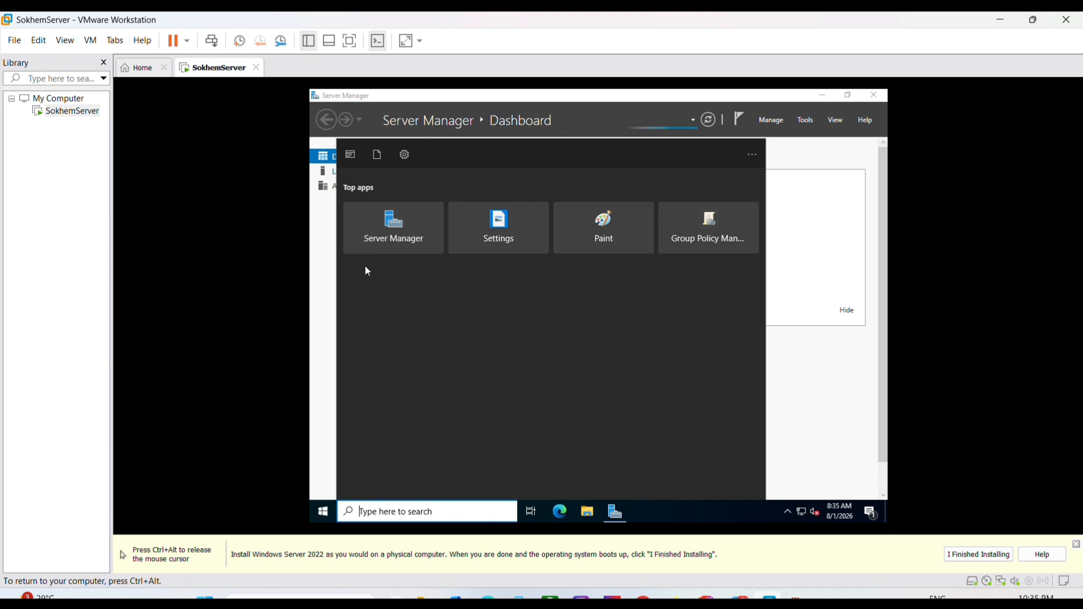
{"action": "type", "text": "too"}
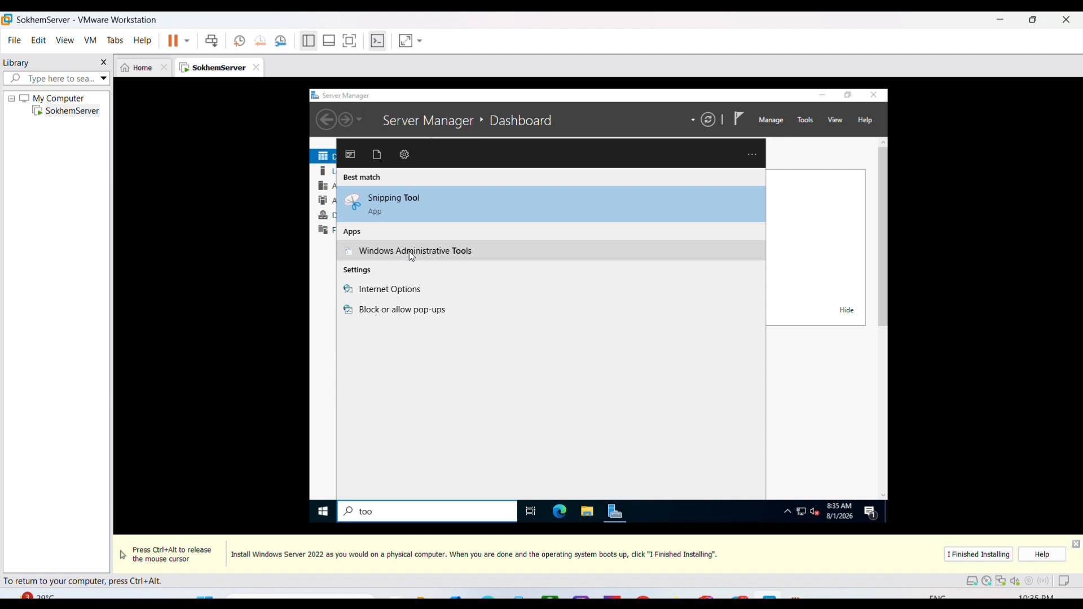
{"action": "left_click", "coordinate": [367, 256]}
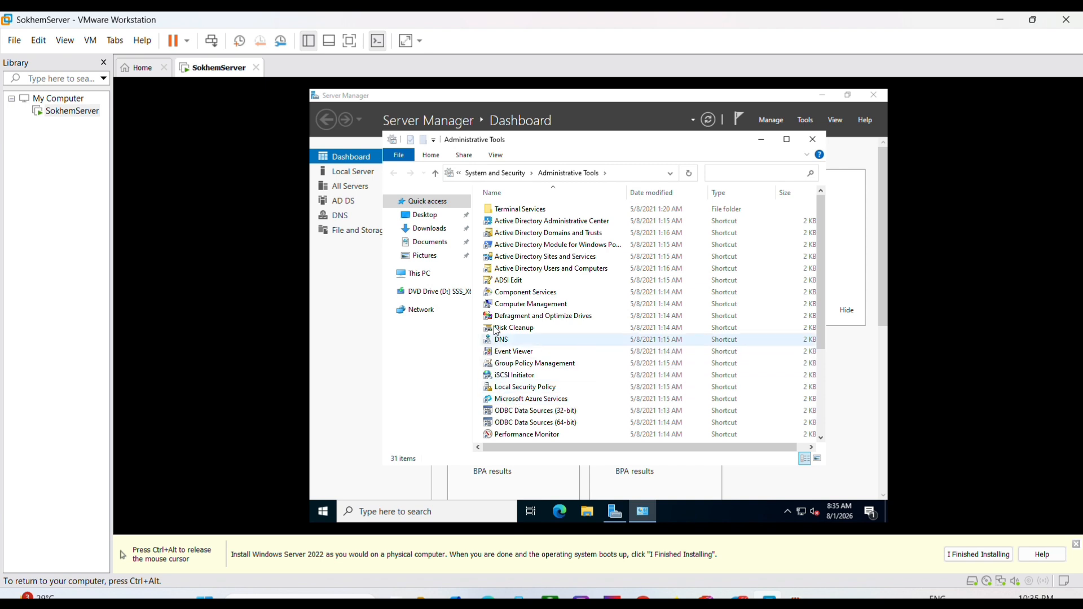
Open Active Directory Users and Computers and check the new .local domain in its list.
{"action": "left_click", "coordinate": [500, 269]}
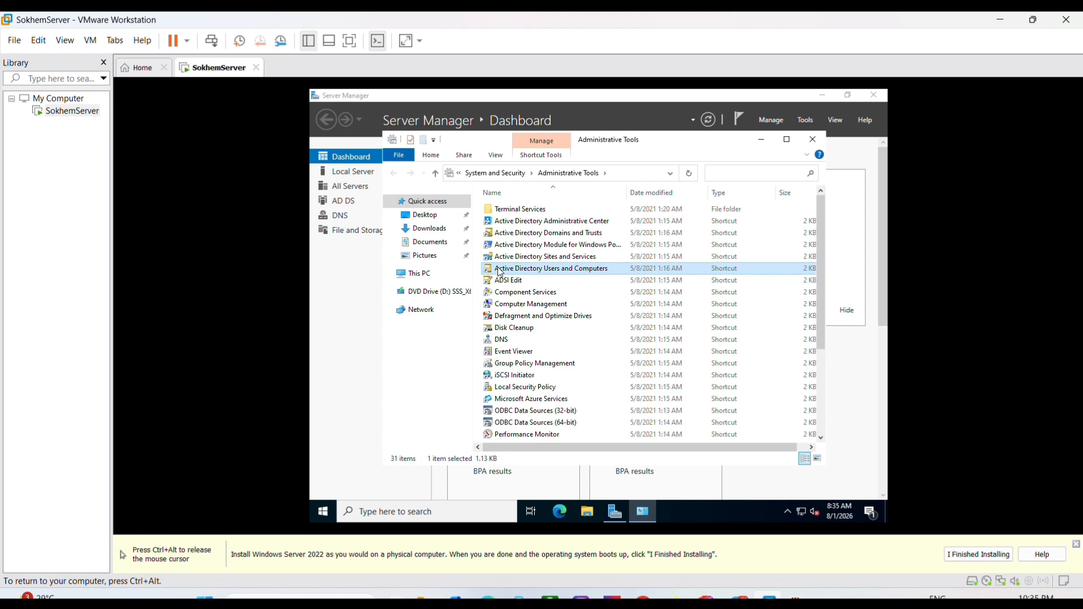
{"action": "double_click", "coordinate": [499, 271]}
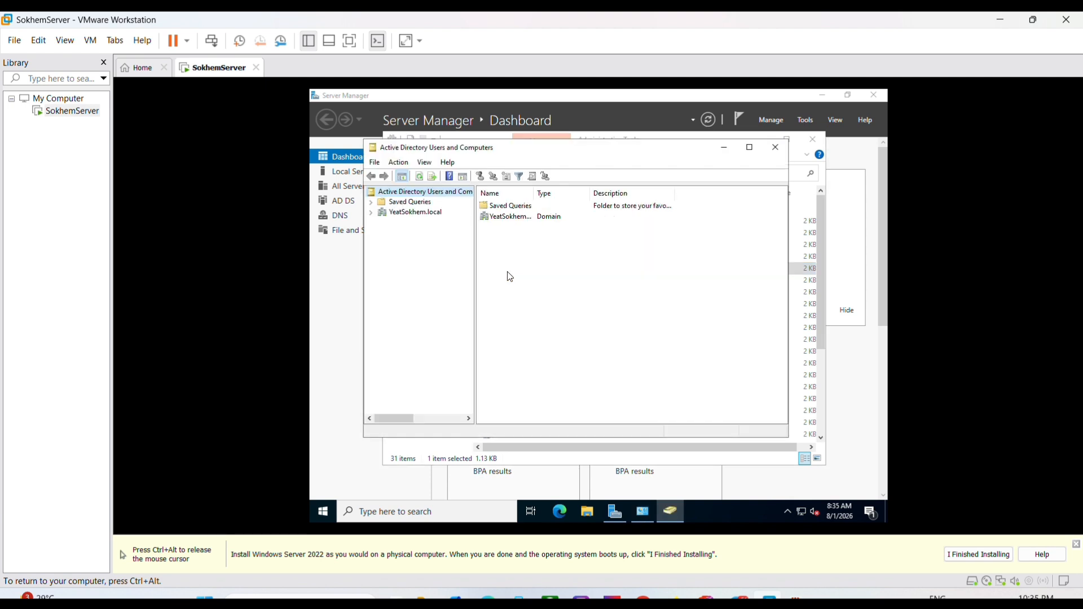
{"action": "left_click", "coordinate": [506, 221]}
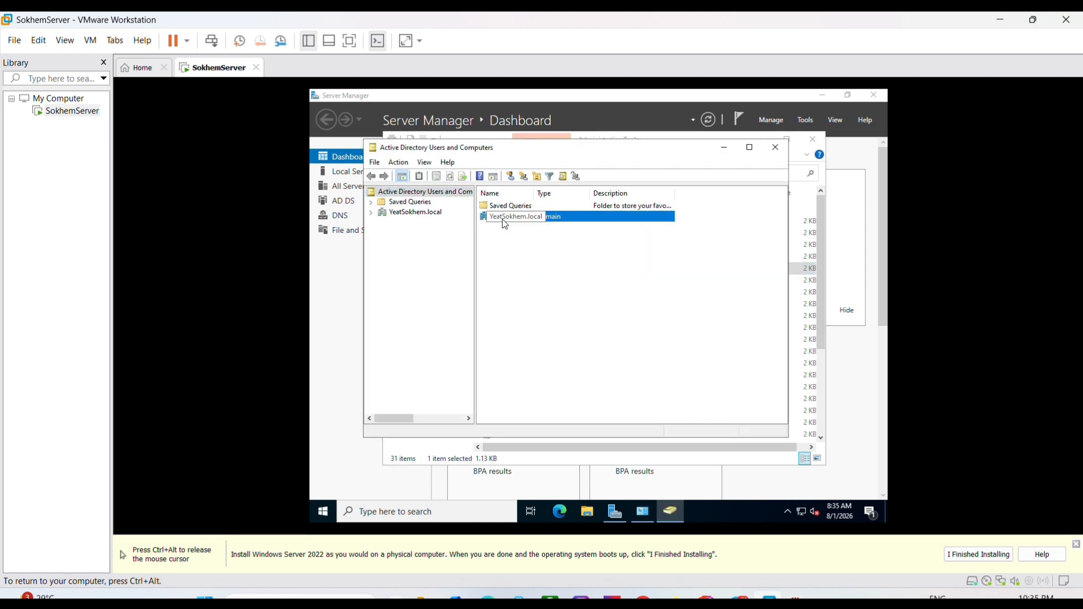
{"action": "left_click", "coordinate": [584, 289]}
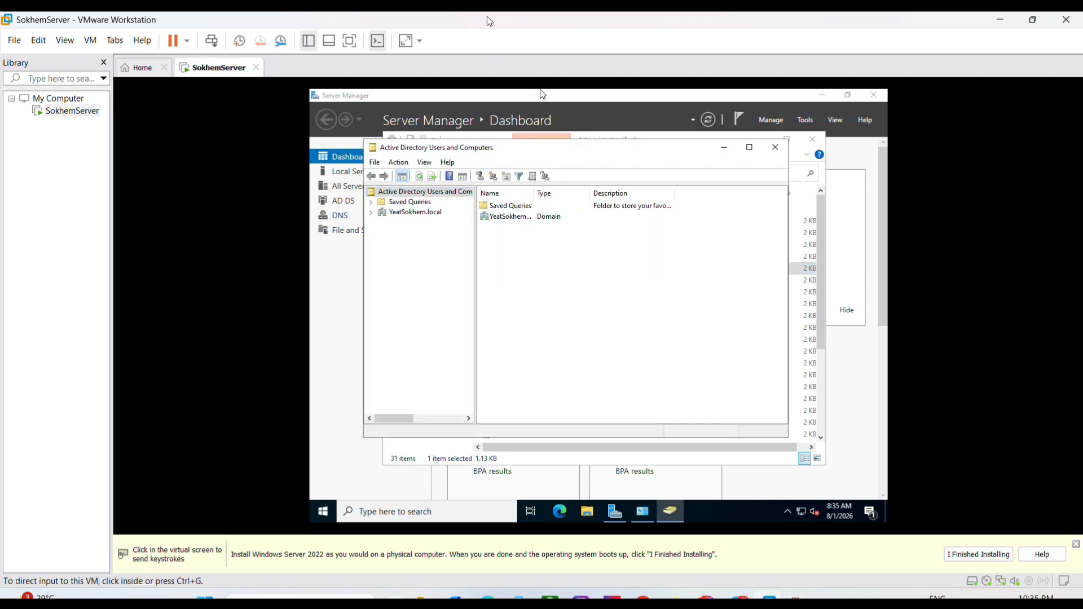